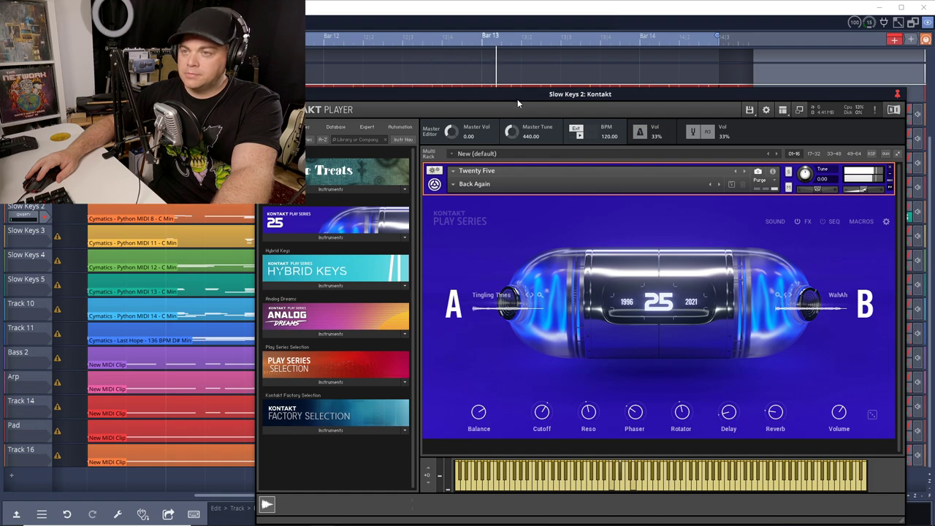
# Step: Audition successive Twenty Five snapshots until Boards Of The North is loaded
pyautogui.press('space')
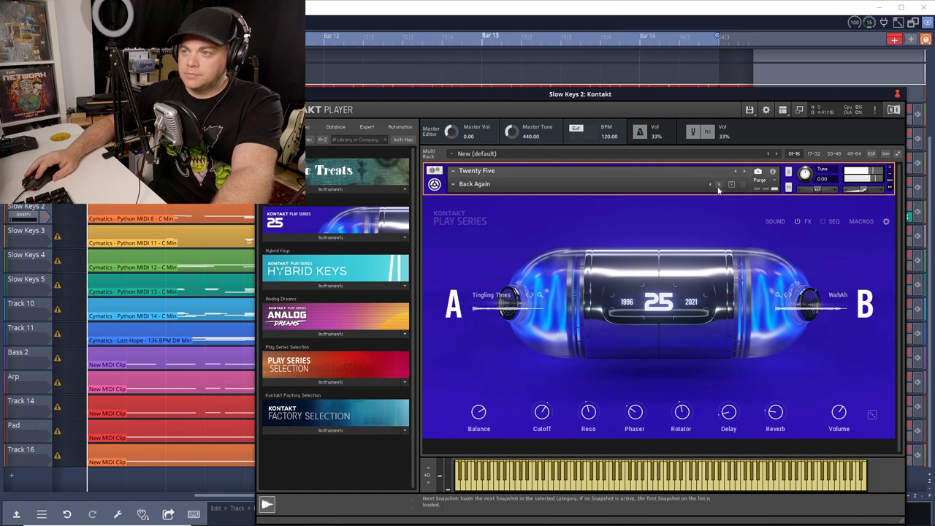
pyautogui.click(718, 185)
pyautogui.press('space')
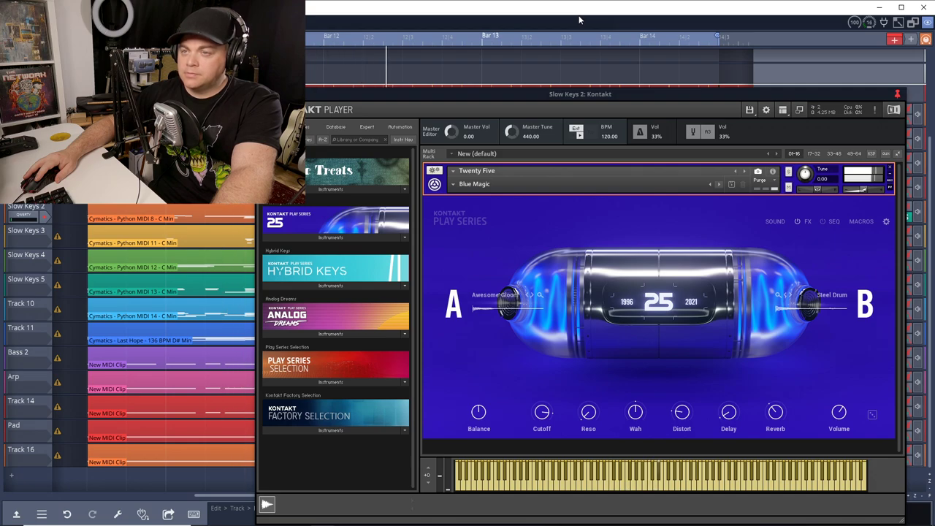
pyautogui.click(453, 184)
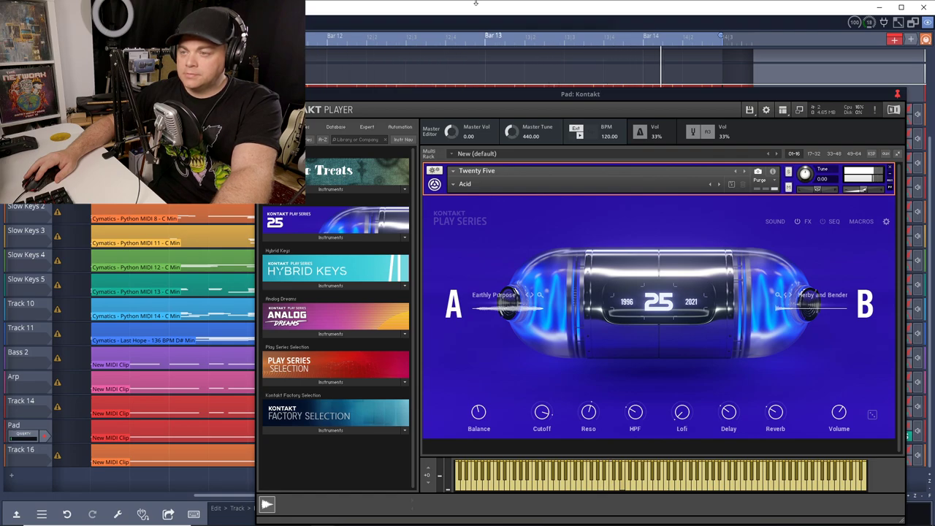
pyautogui.click(719, 183)
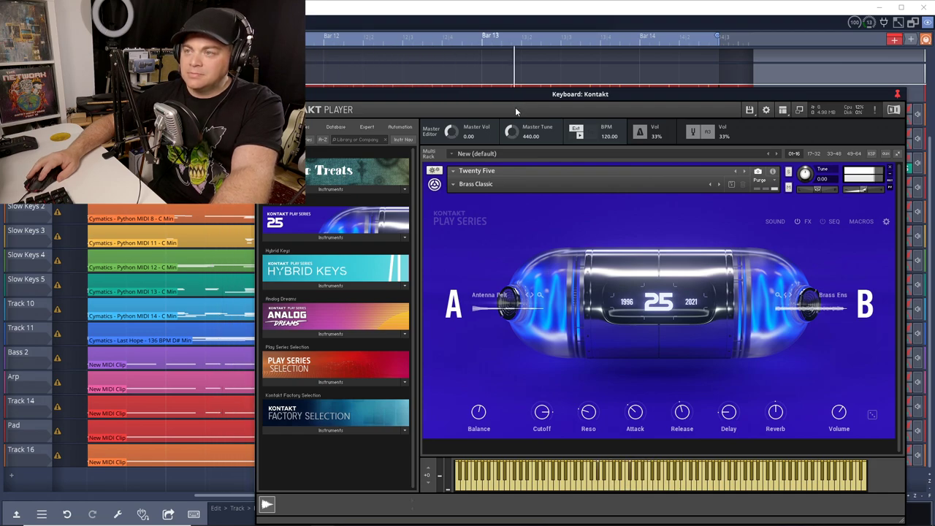
# Step: Step through Hammers In The Rain and Bellsy to Guru Gift, then show the snapshot category list
pyautogui.click(456, 187)
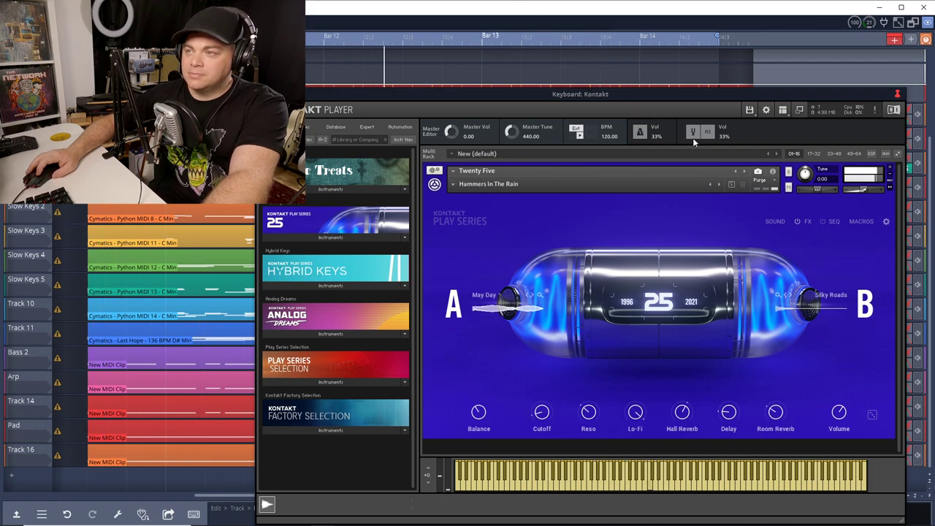
pyautogui.click(719, 184)
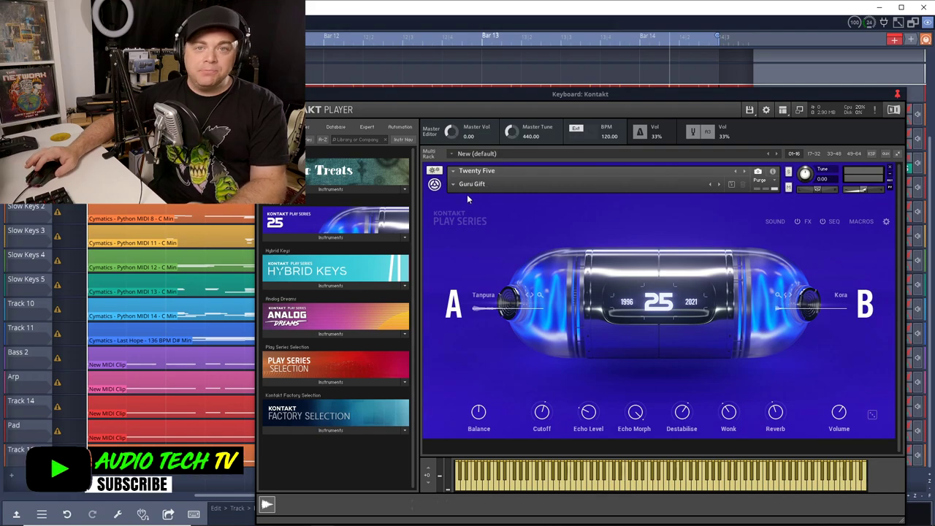
pyautogui.click(453, 188)
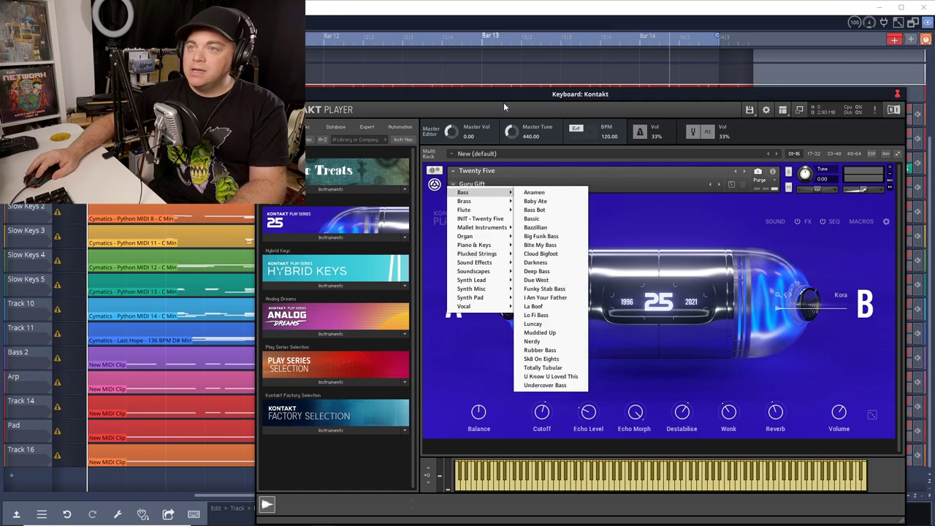
# Step: Dismiss the snapshot list and bring up layer A's soundsource browser, where Tanpura is assigned
pyautogui.click(356, 228)
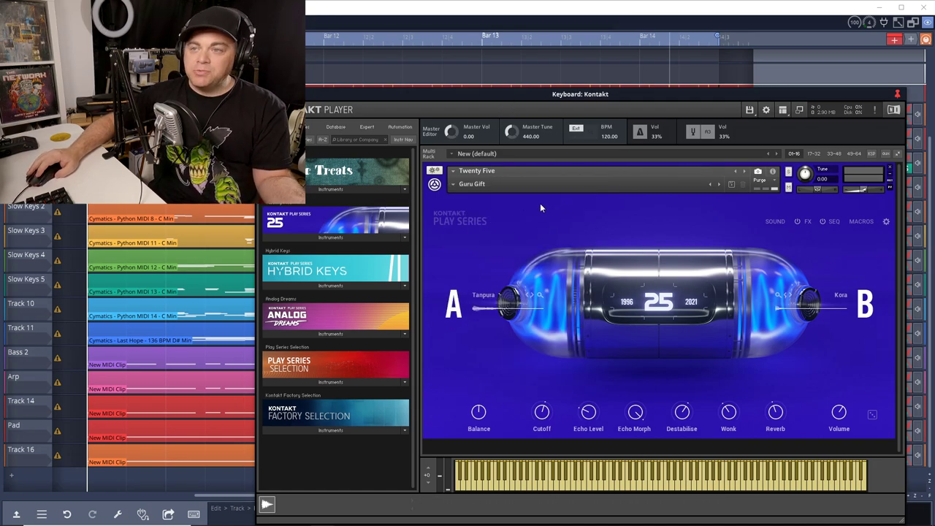
pyautogui.click(483, 295)
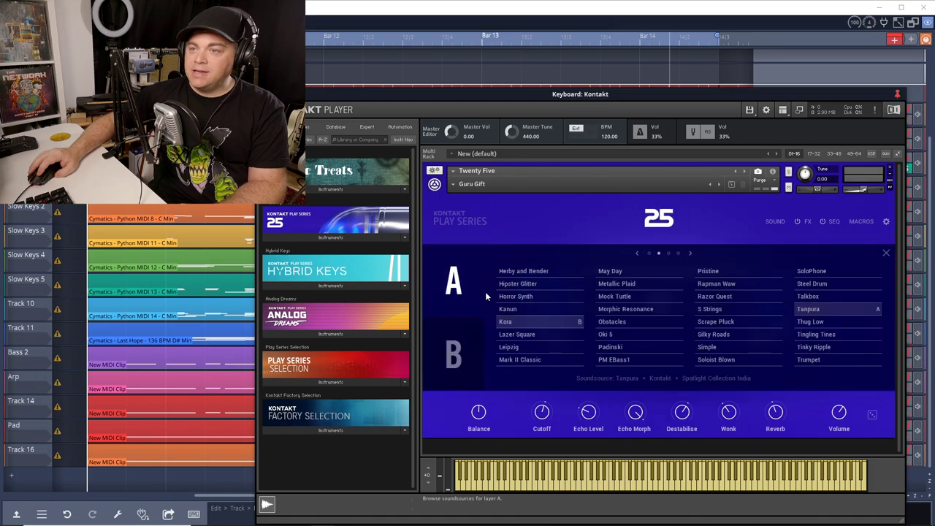
# Step: Load Horror Synth into layer A and Obstacles into layer B, then audition them
pyautogui.click(525, 297)
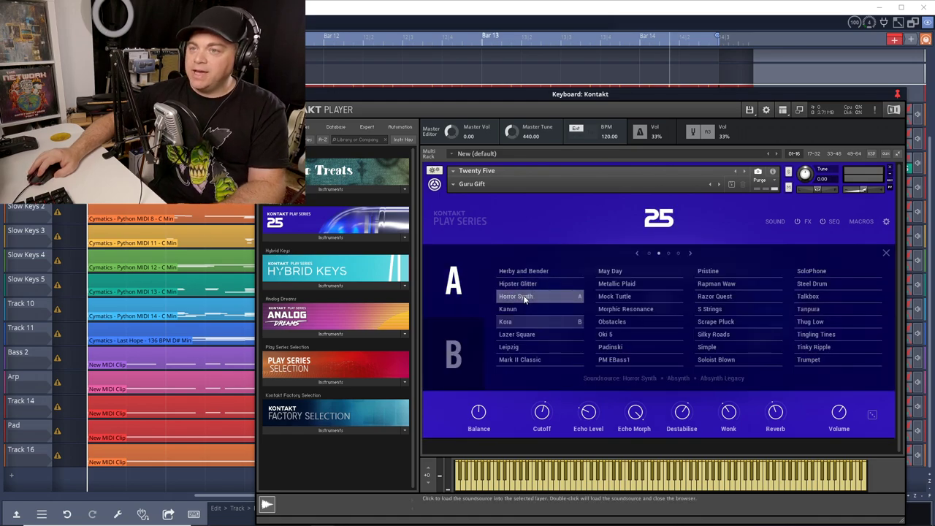
pyautogui.click(453, 357)
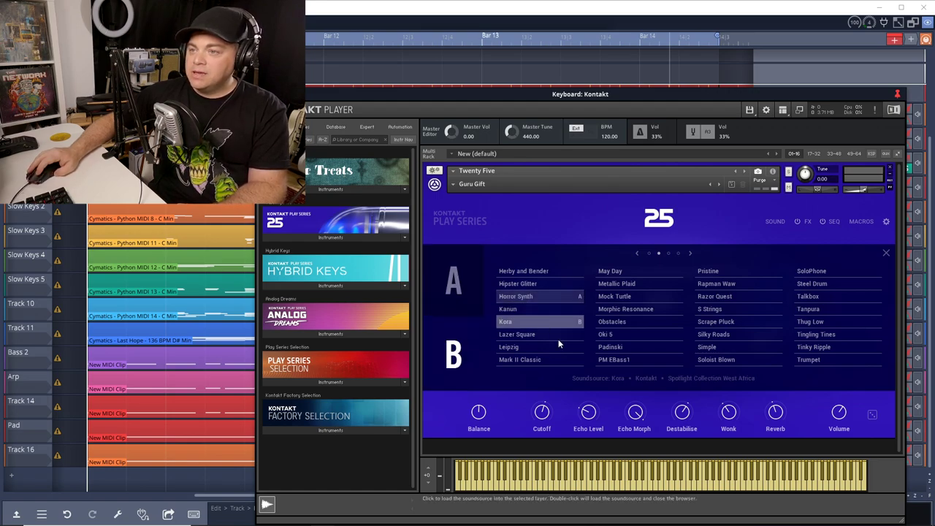
pyautogui.click(639, 322)
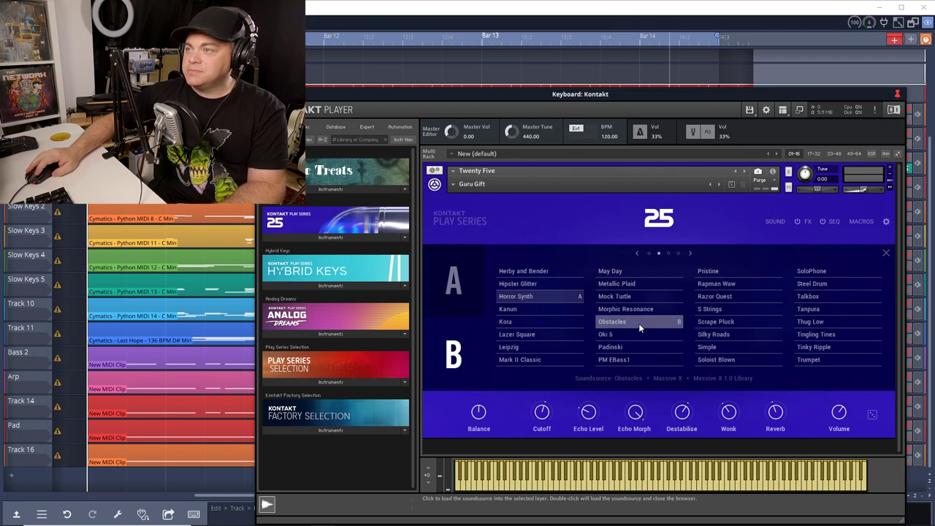
pyautogui.click(887, 253)
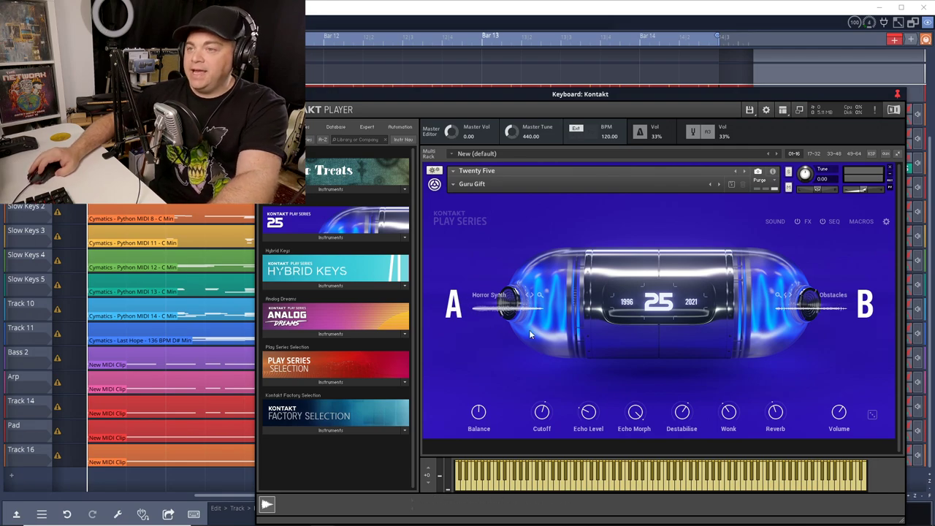
pyautogui.press('space')
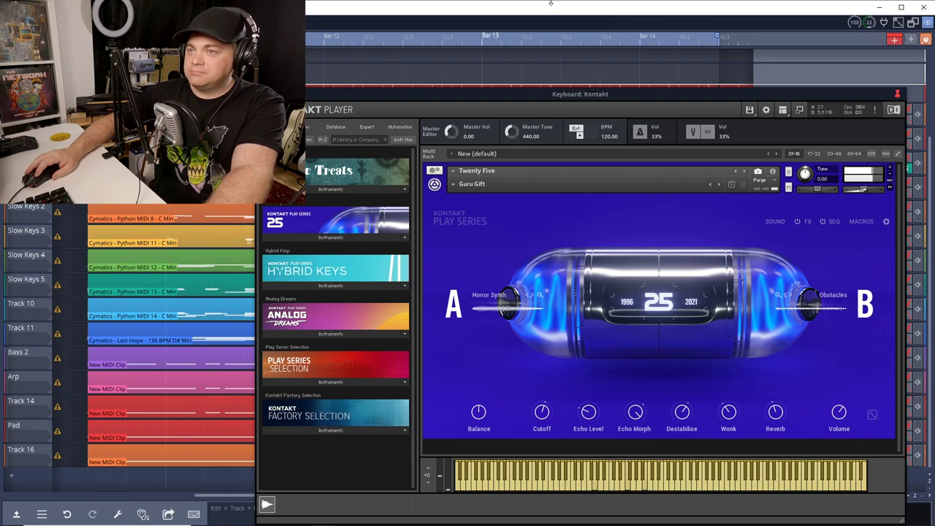
pyautogui.press('space')
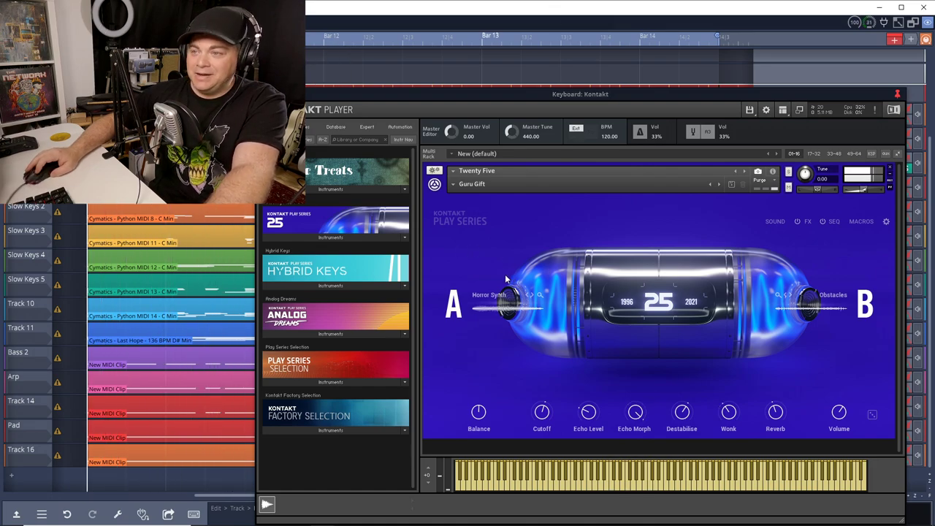
# Step: Swap layer A to Morphic Resonance, play it, and switch layer B off
pyautogui.click(504, 295)
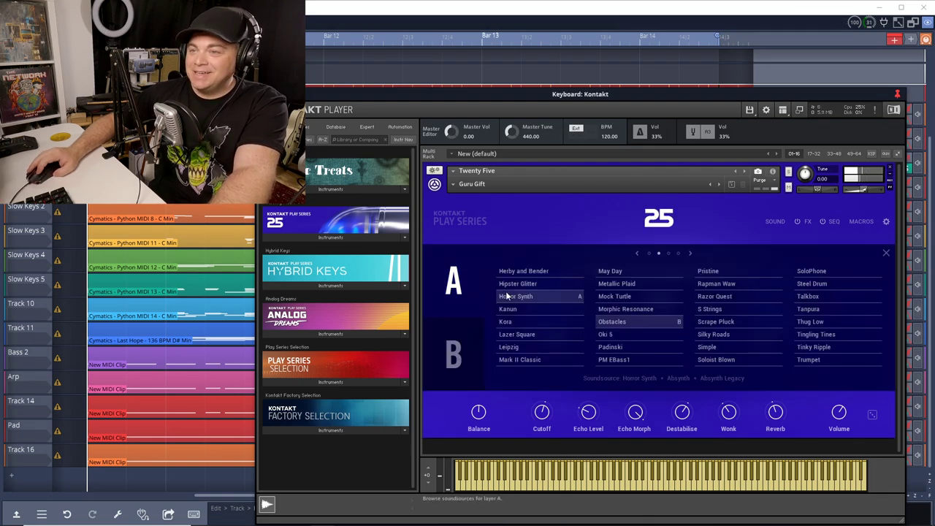
pyautogui.click(626, 309)
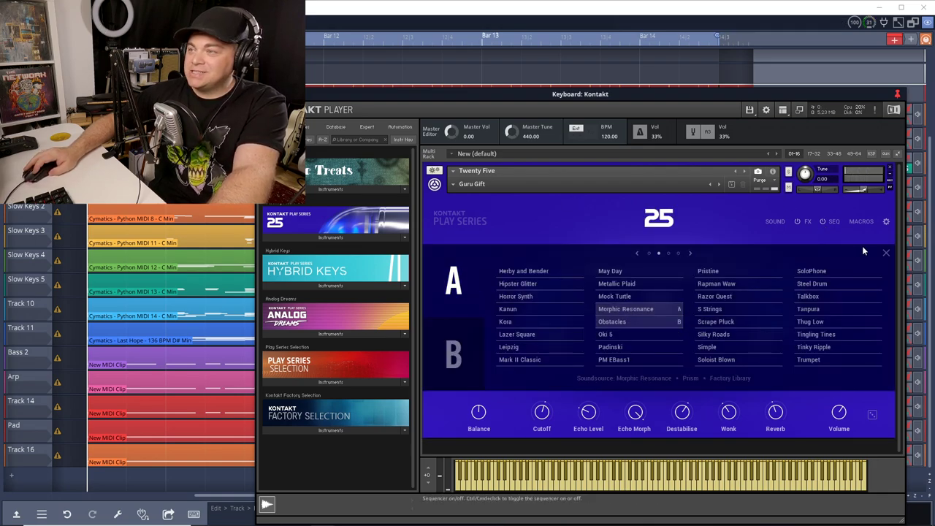
pyautogui.click(887, 253)
pyautogui.press('space')
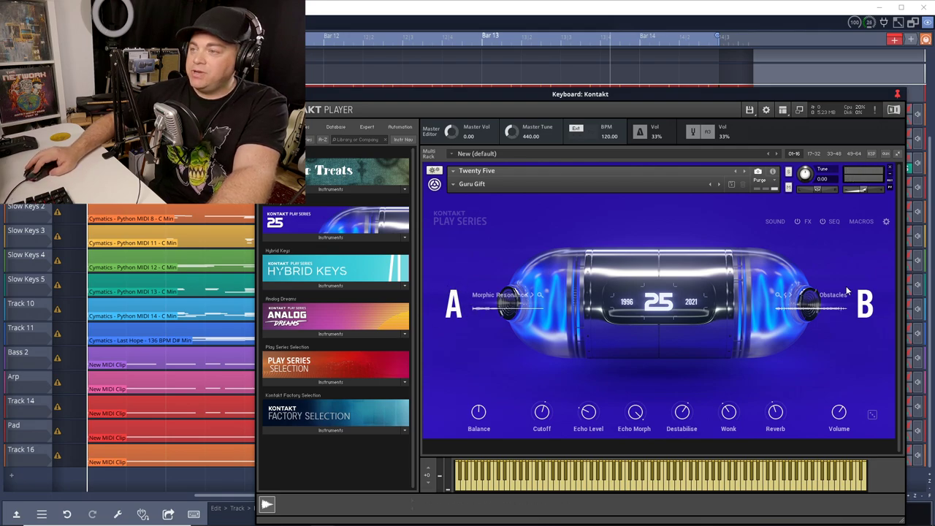
pyautogui.click(865, 306)
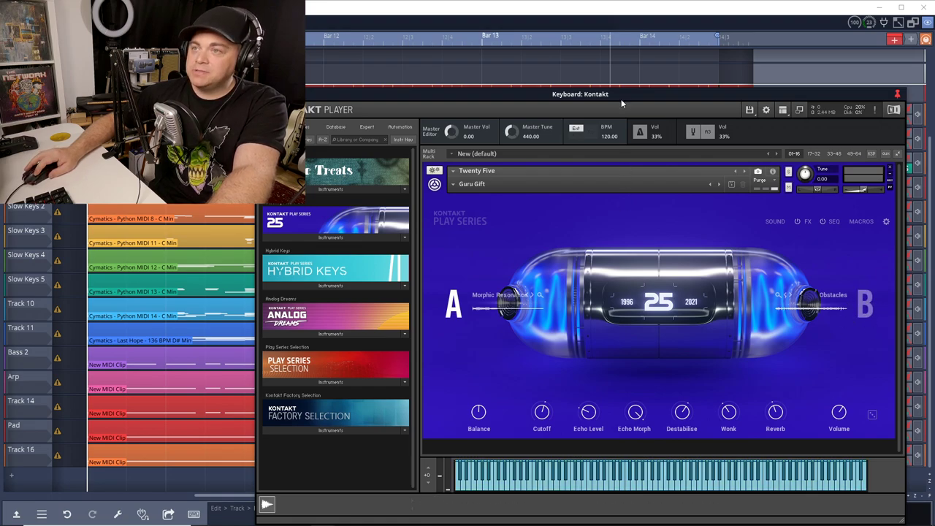
# Step: Turn layer A off and layer B back on to audition Obstacles alone
pyautogui.press('space')
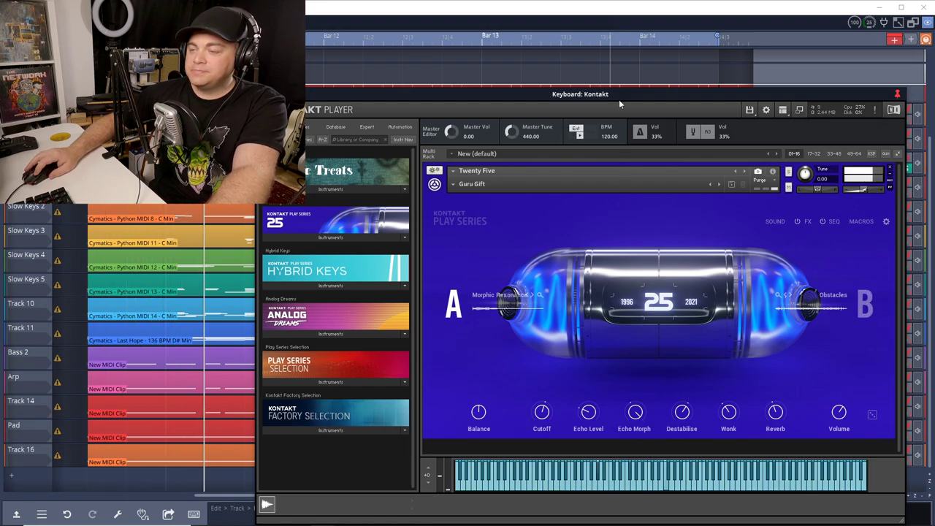
pyautogui.press('space')
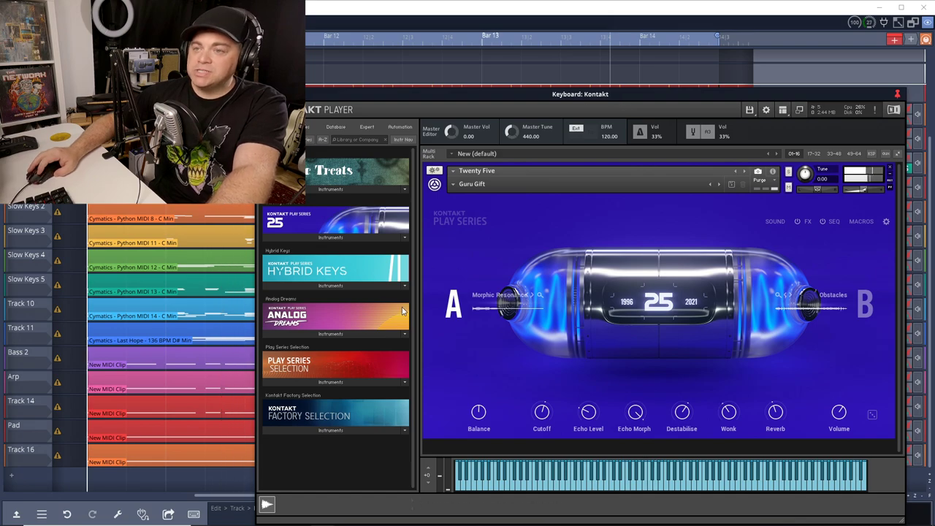
pyautogui.click(453, 305)
pyautogui.click(865, 303)
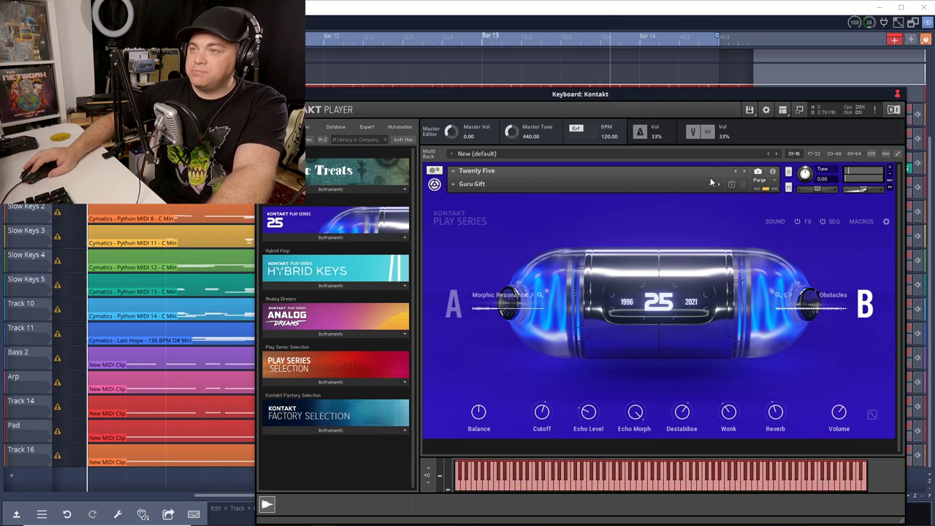
pyautogui.press('space')
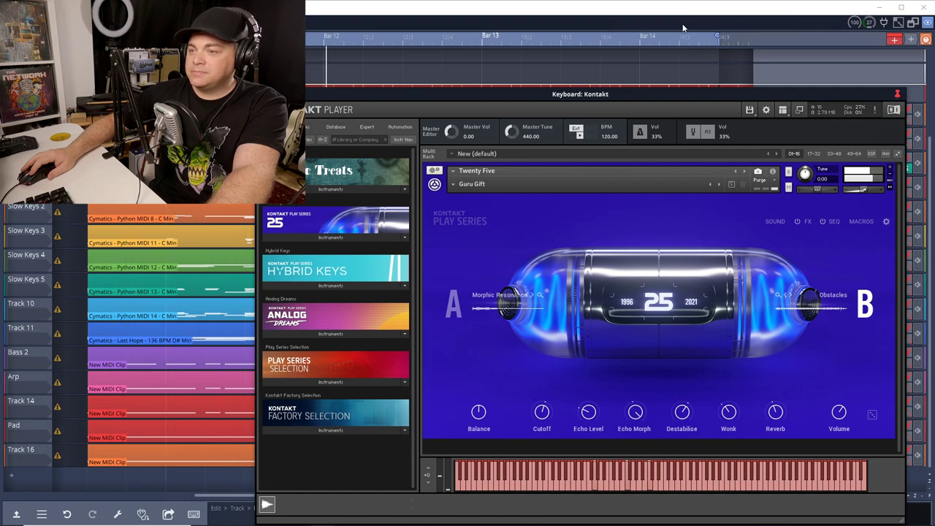
pyautogui.press('space')
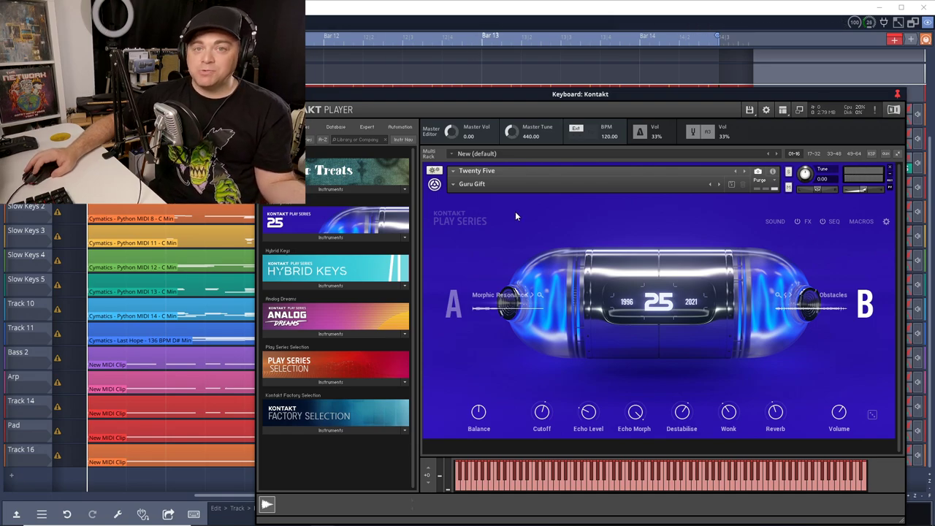
# Step: Randomize the layers three times with playback, landing on Berlin In Ghana (A) and Eye-Lid (B)
pyautogui.click(872, 417)
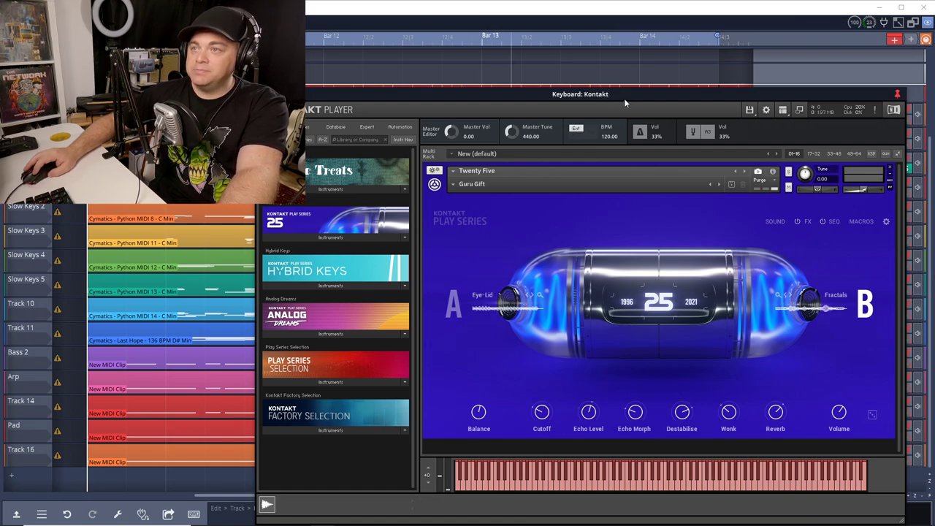
pyautogui.click(605, 3)
pyautogui.press('space')
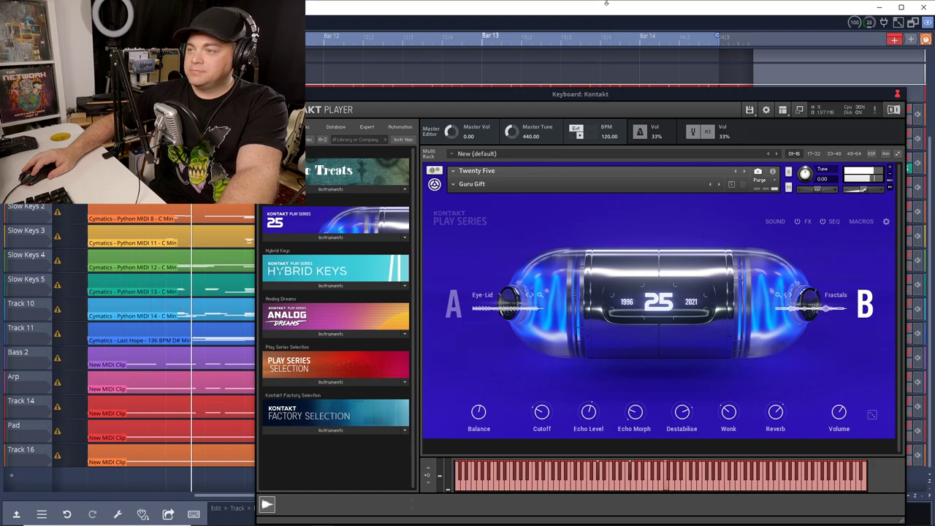
pyautogui.press('space')
pyautogui.click(872, 414)
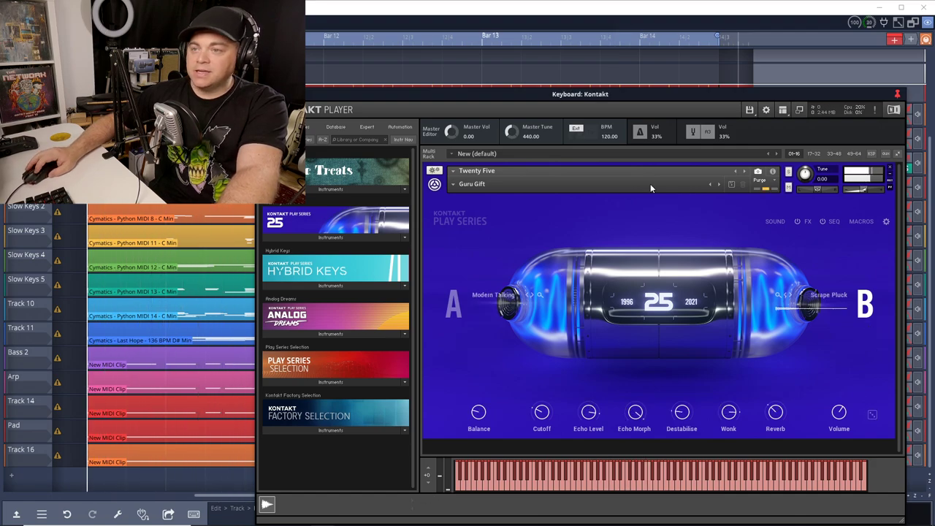
pyautogui.click(576, 14)
pyautogui.press('space')
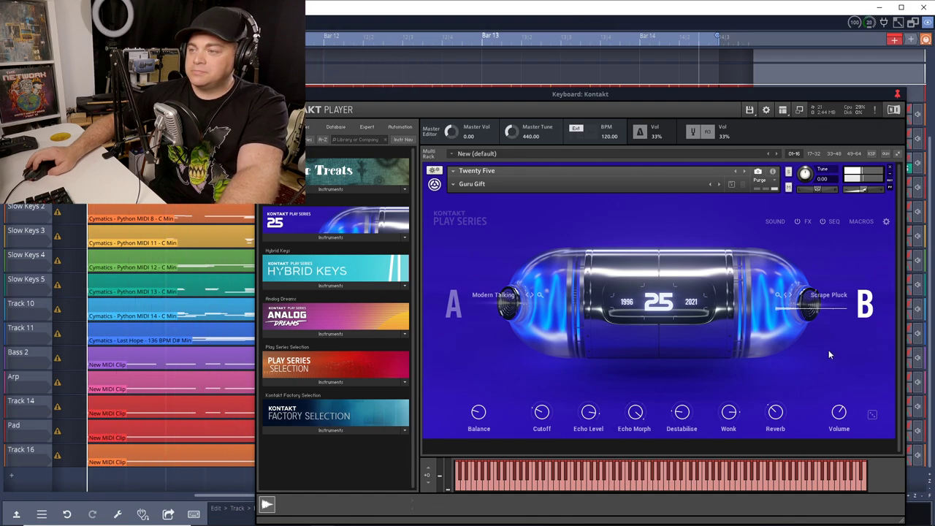
pyautogui.click(872, 416)
pyautogui.click(580, 3)
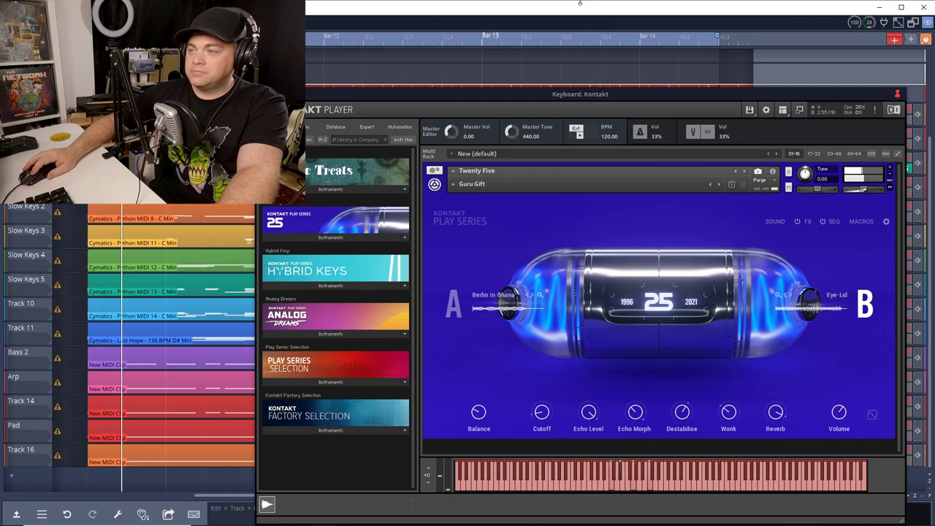
pyautogui.press('space')
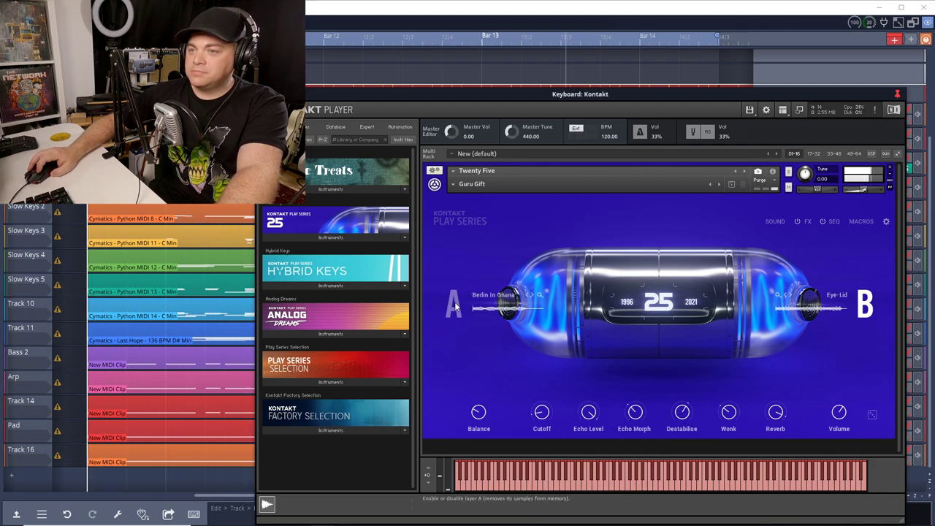
pyautogui.press('space')
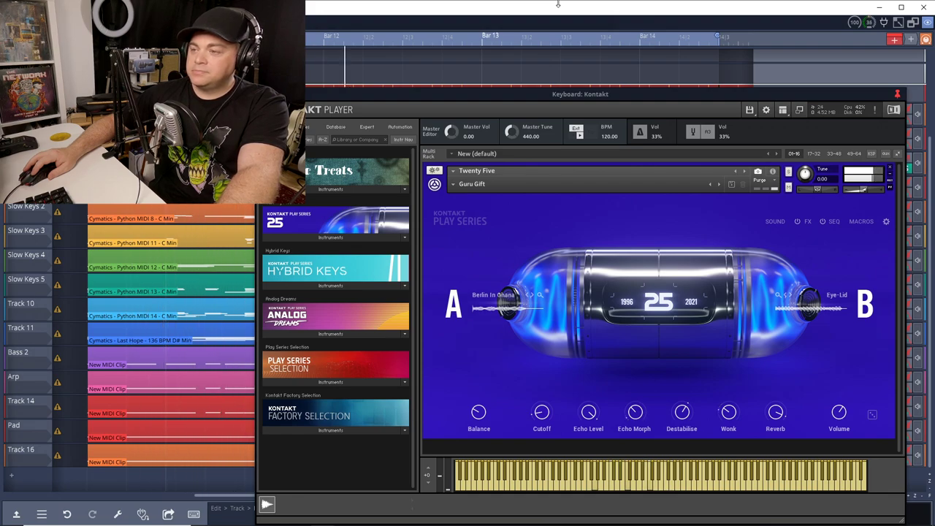
pyautogui.press('space')
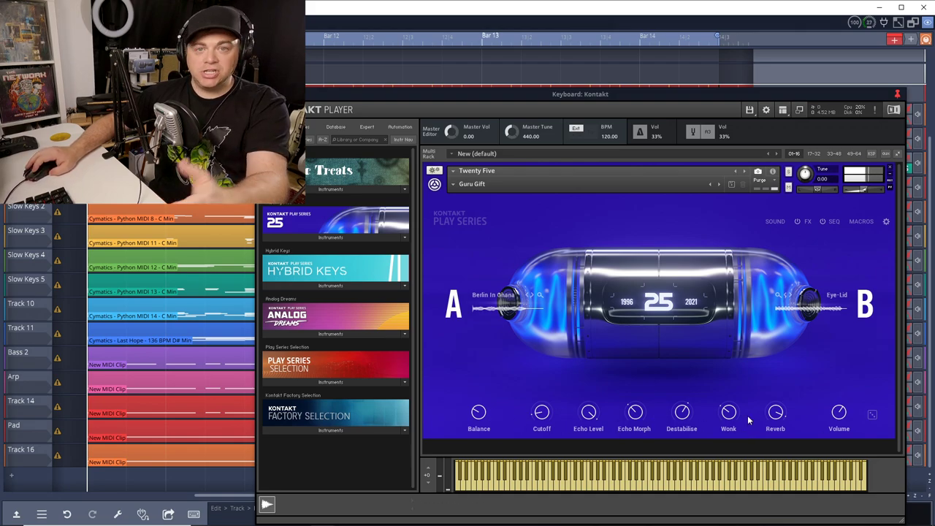
# Step: Show the SOUND editor with layer A's Berlin In Ghana filter, LFOs and envelopes
pyautogui.click(776, 221)
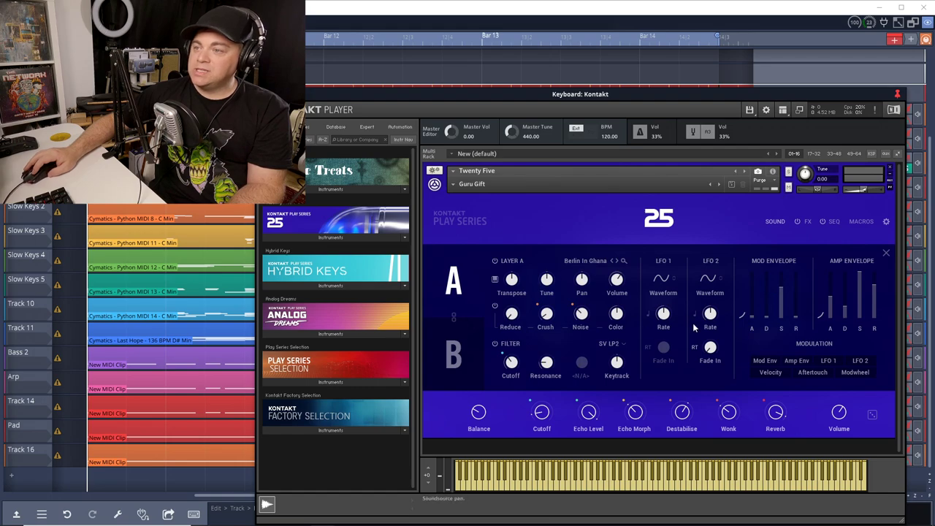
# Step: Review the Replika, Reverb and FB Comp settings in the FX editor, then return to the main page
pyautogui.click(886, 252)
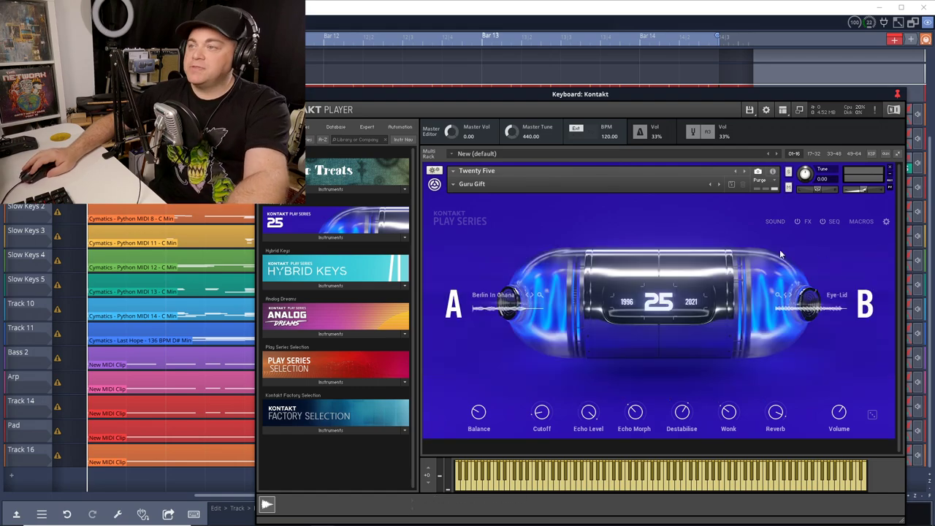
pyautogui.click(807, 221)
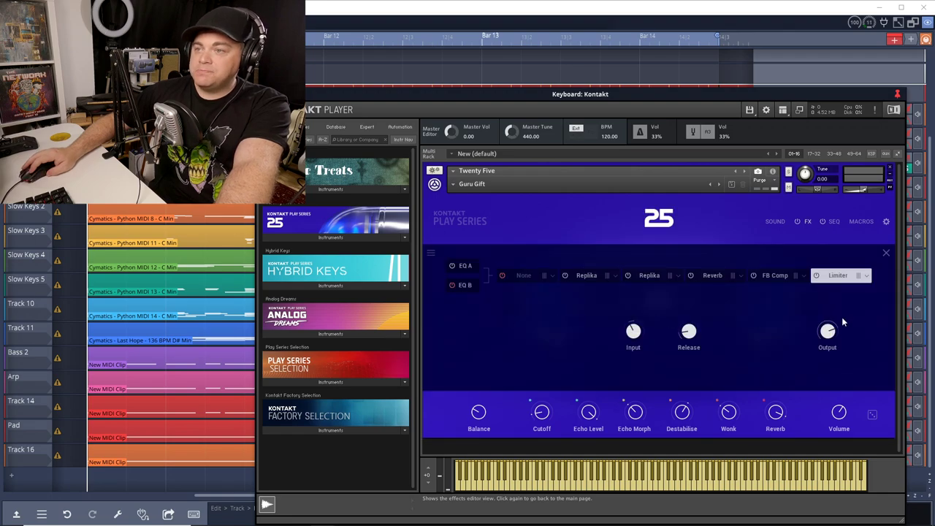
pyautogui.click(585, 276)
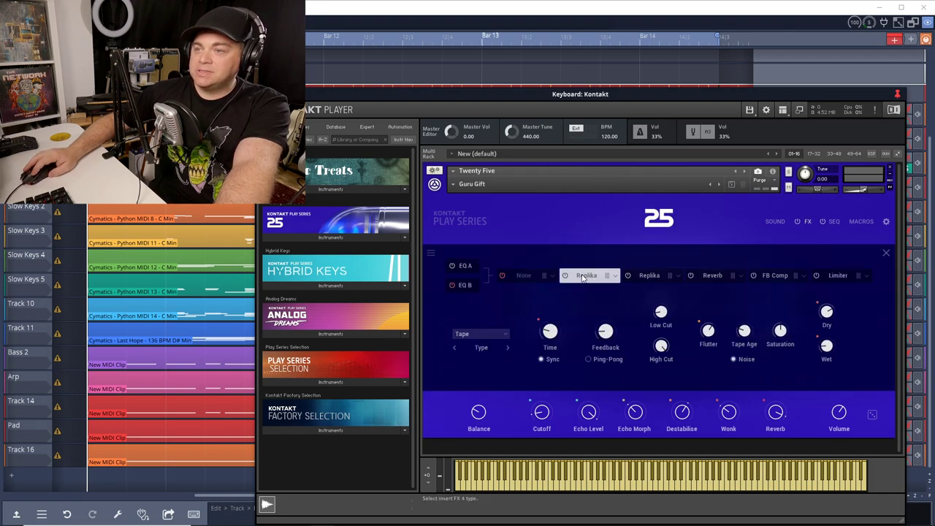
pyautogui.click(712, 276)
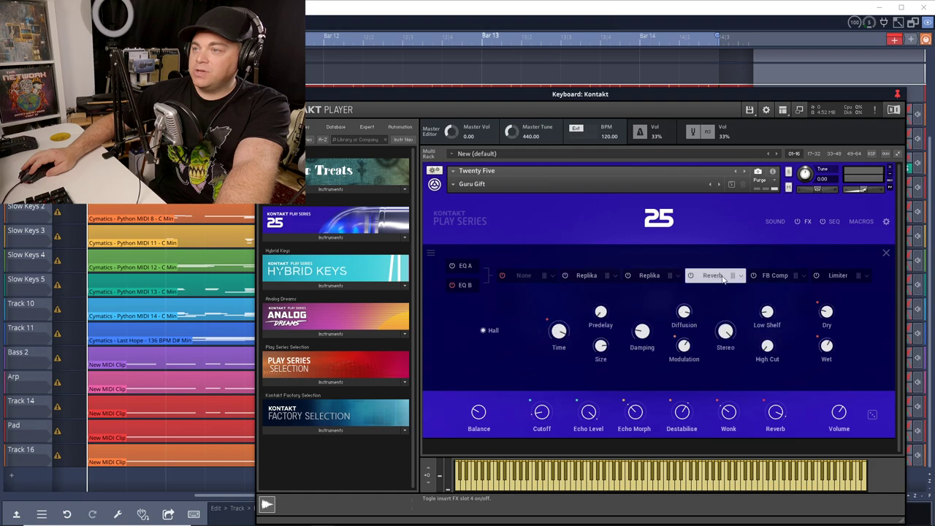
pyautogui.click(776, 278)
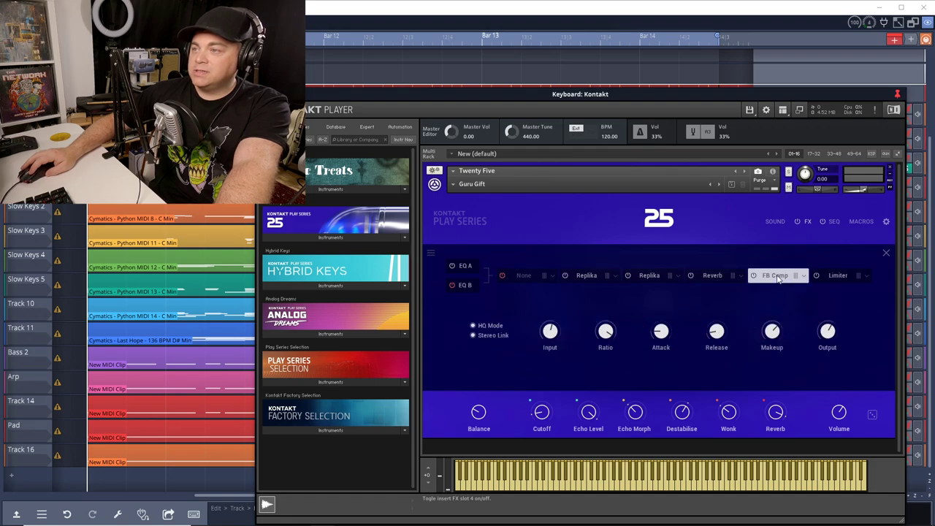
pyautogui.click(886, 255)
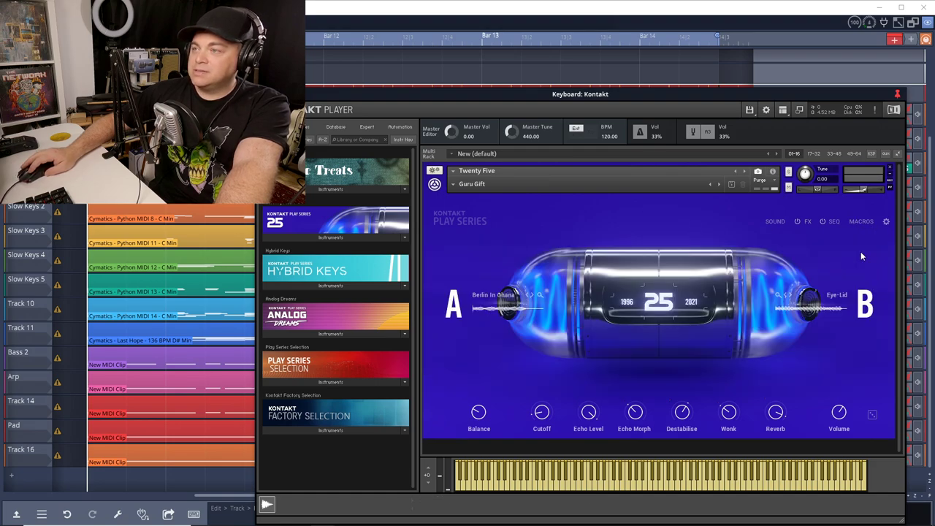
# Step: In the step sequencer, raise pitch step 5 to +1 Oct Maj 3rd and steps 6 and 9 to +2 Oct
pyautogui.click(835, 222)
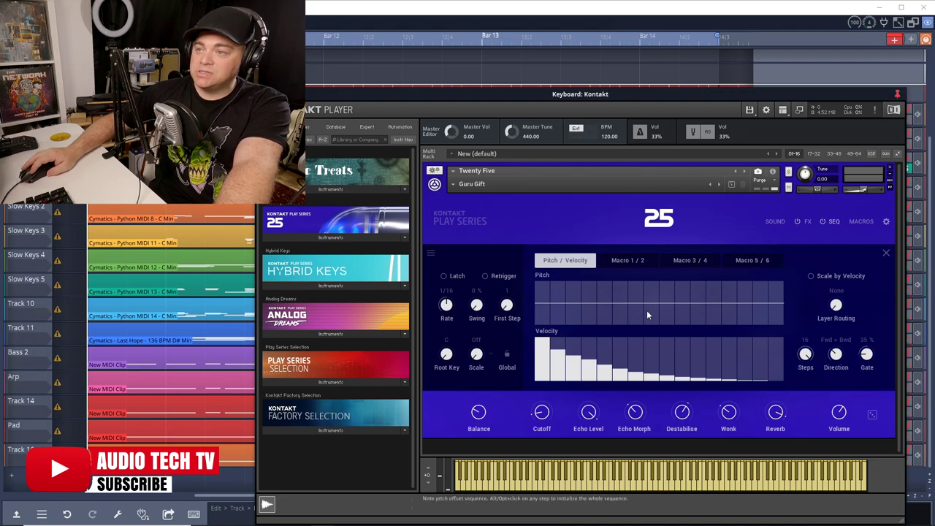
pyautogui.click(611, 291)
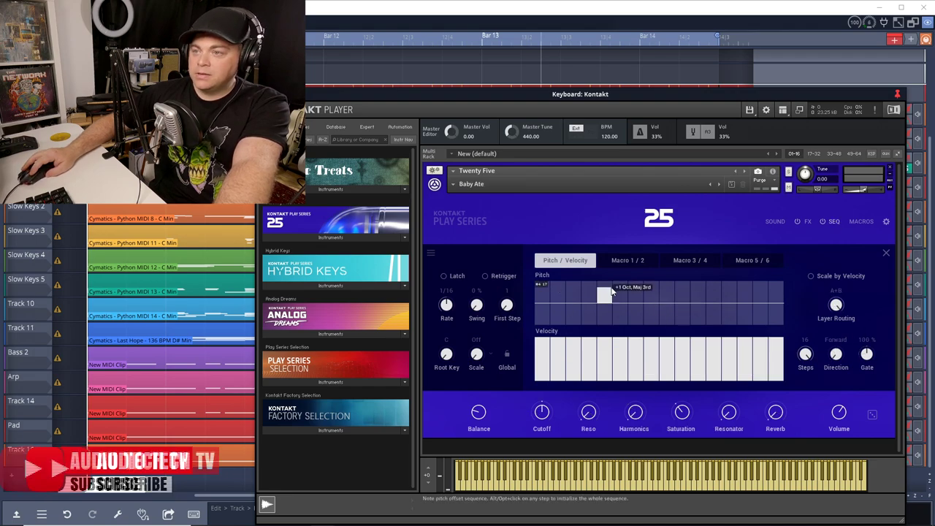
pyautogui.click(620, 282)
pyautogui.click(667, 284)
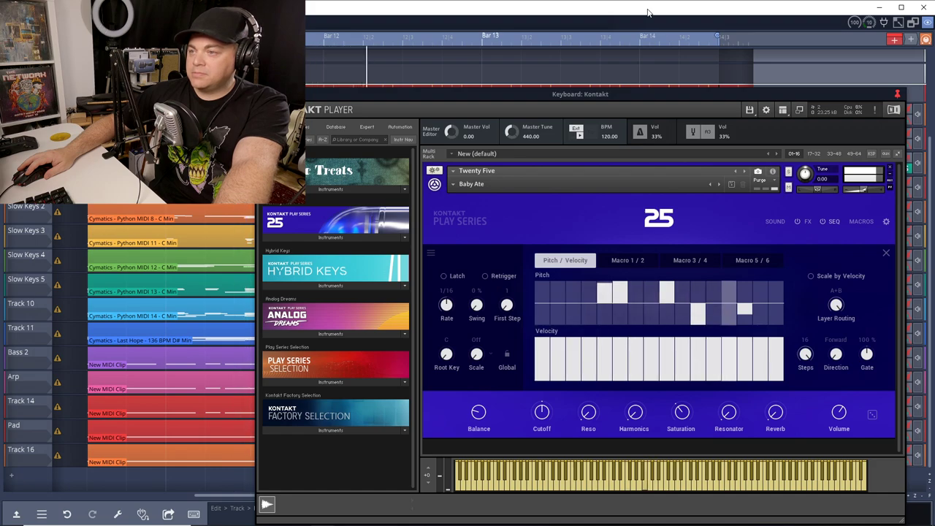
pyautogui.press('space')
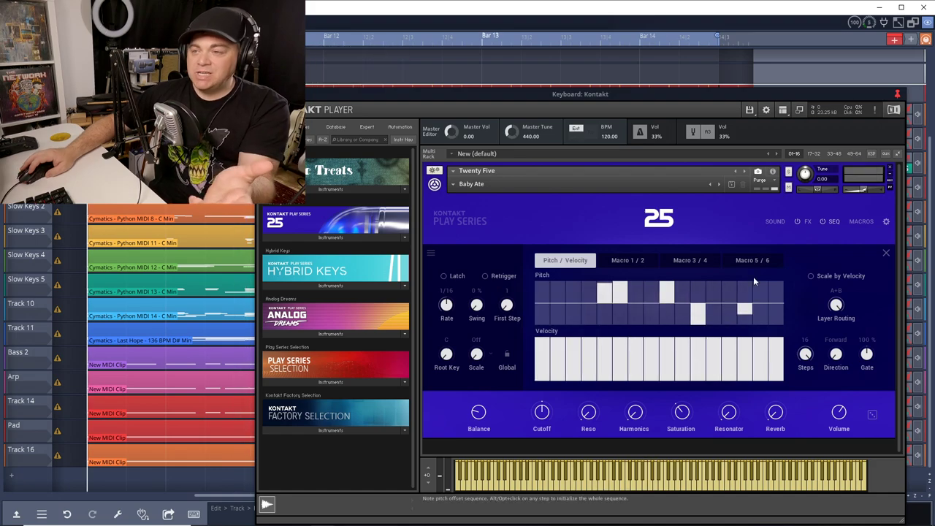
# Step: Browse the Macro 1/2, 3/4 and 5/6 sequences, back to Pitch/Velocity, and close the sequencer
pyautogui.click(628, 260)
pyautogui.click(690, 260)
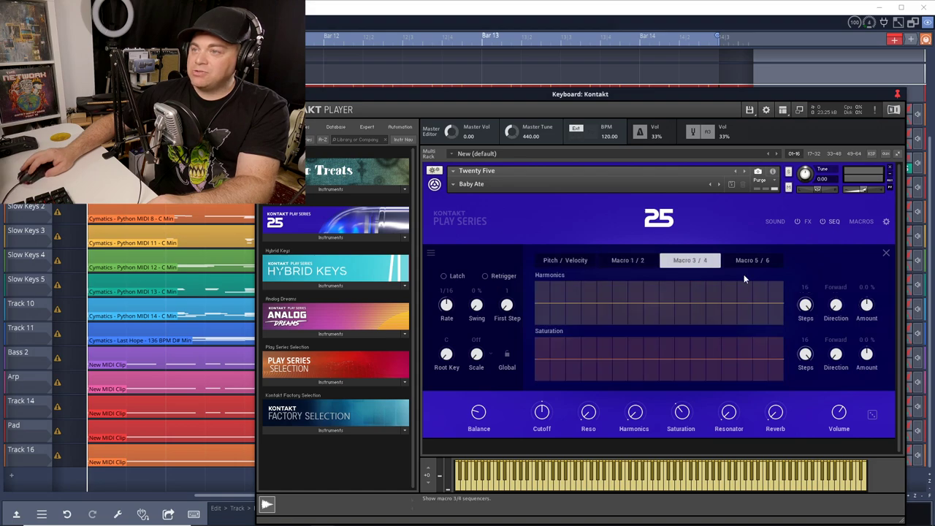
pyautogui.click(744, 261)
pyautogui.click(627, 260)
pyautogui.click(565, 260)
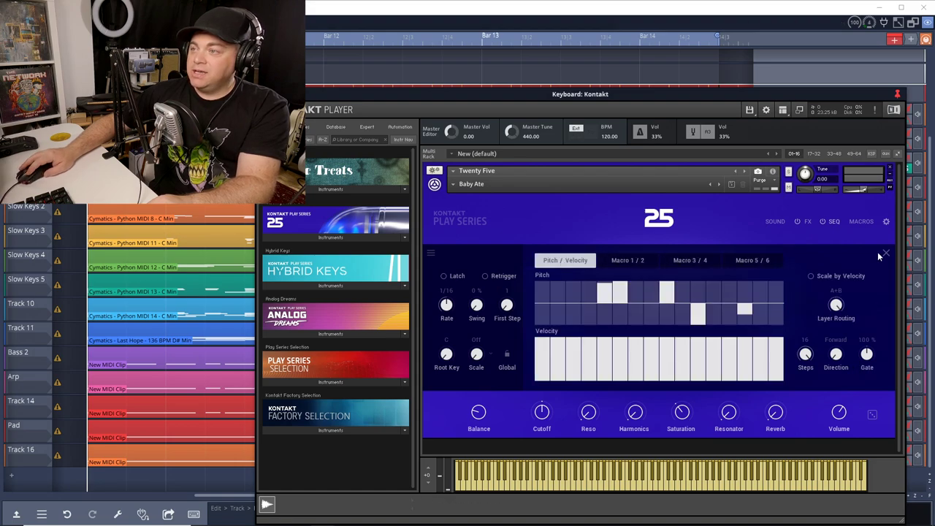
pyautogui.click(629, 294)
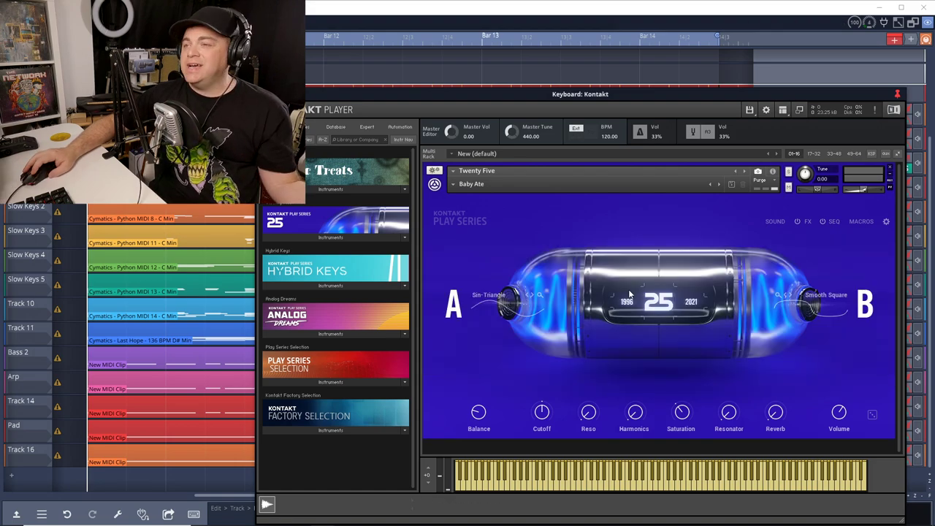